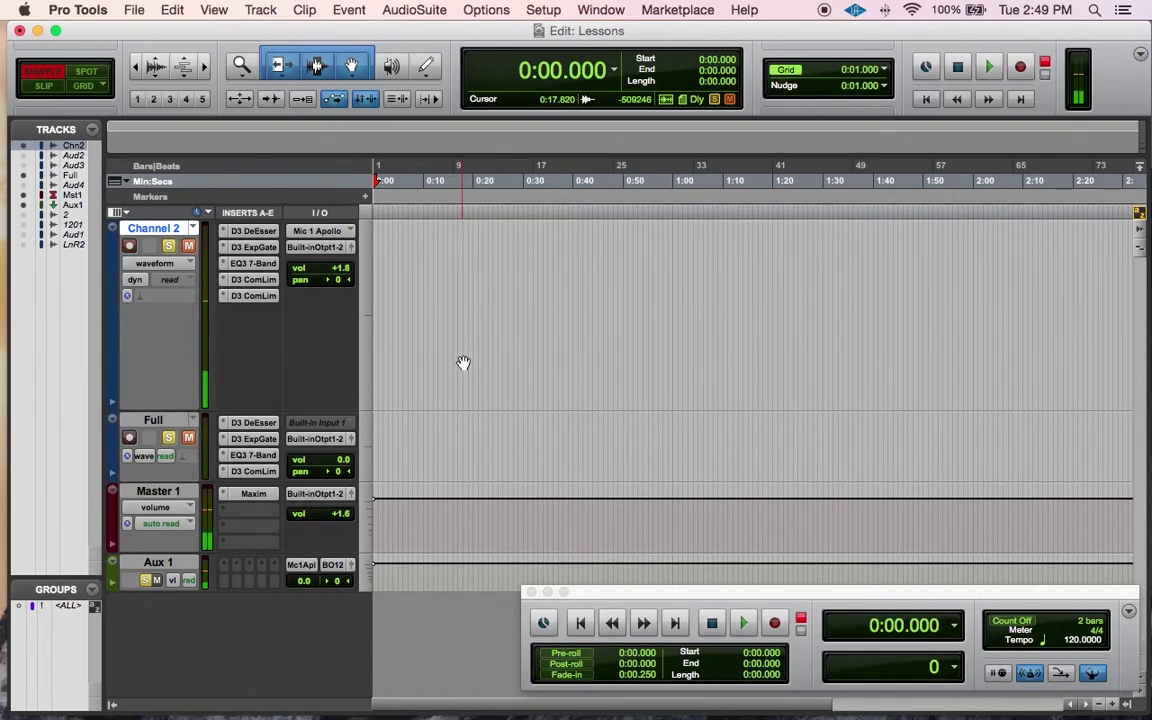
Open Channel 2's Dyn3 De-Esser, set at 12.2 kHz frequency and -1.8 dB range.
left_click(248, 232)
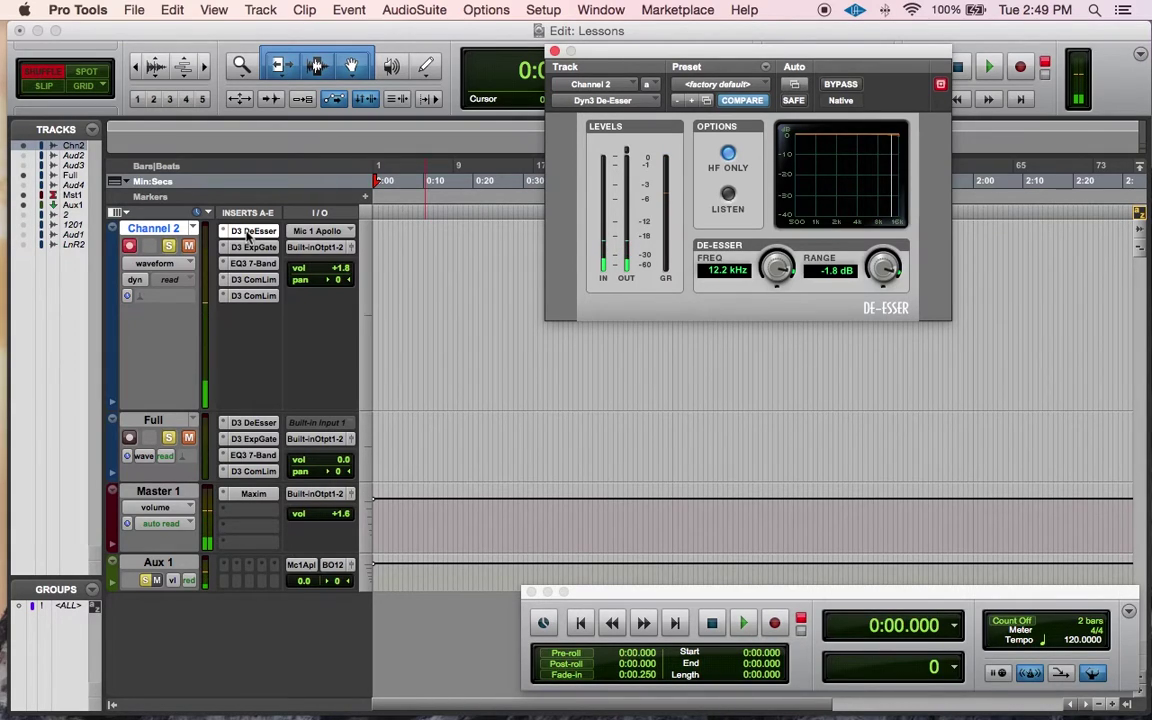
Switch to Channel 2's Dyn3 Expander/Gate, showing -41.5 dB threshold and 6.7:1 ratio.
left_click(253, 247)
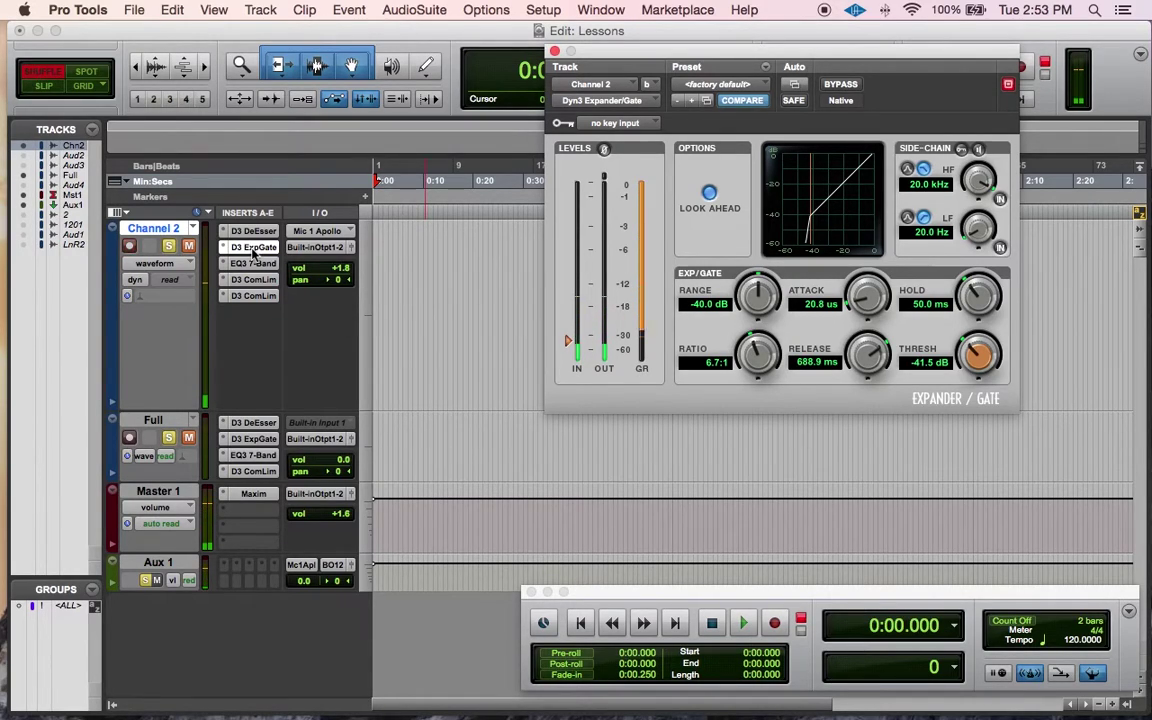
Show Channel 2's EQ3 7-Band with its 34.3 Hz high-pass and cuts at 119.3 and 538.3 Hz.
left_click(252, 264)
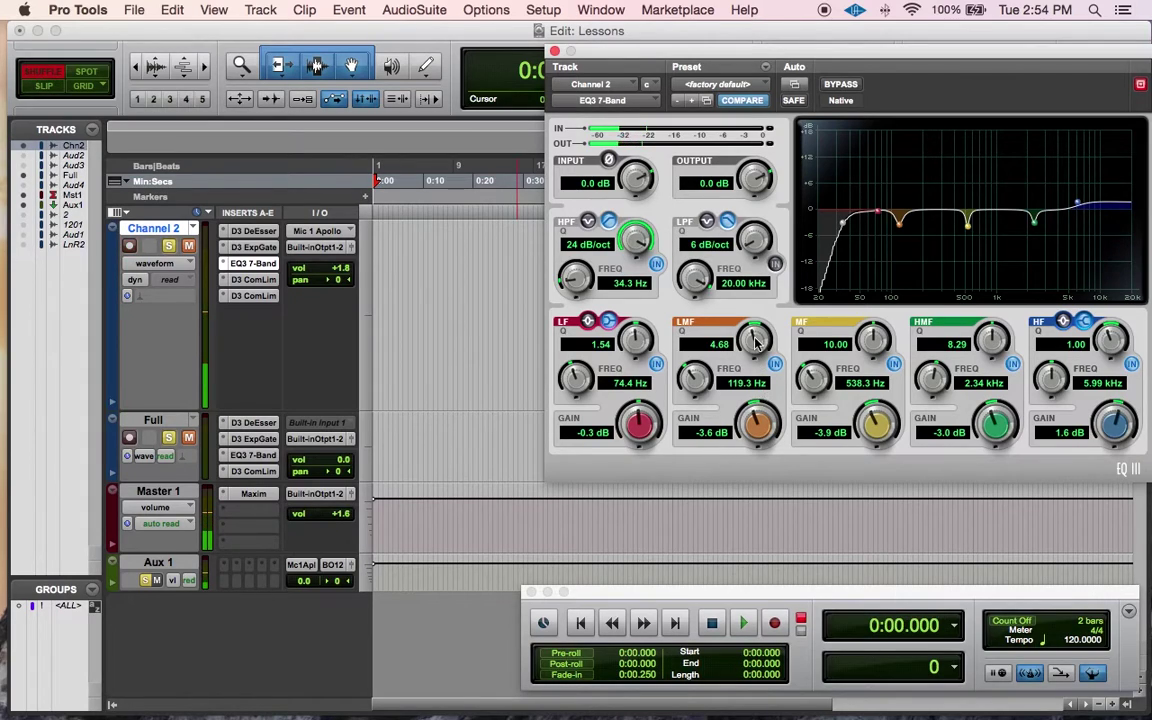
Narrow the 119.3 Hz low-mid cut by raising the LMF Q from 4.68 to 6.17.
scroll(755, 341, "up", 5)
scroll(755, 350, "down", 3)
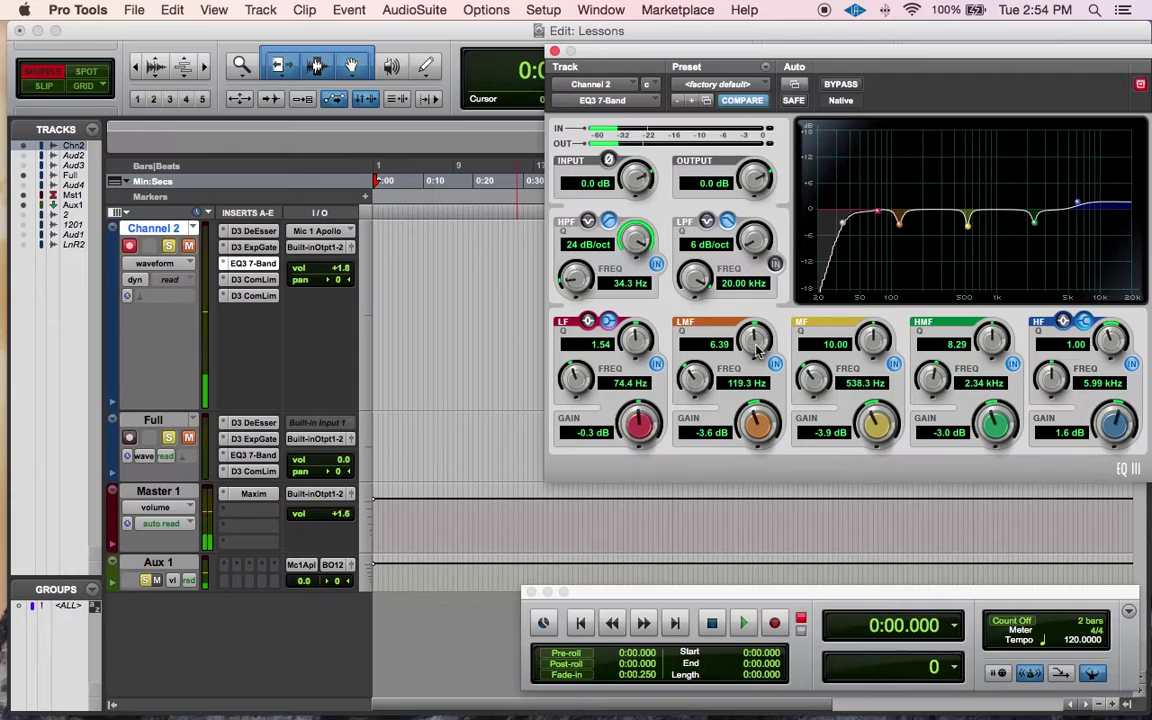
scroll(757, 350, "down", 1)
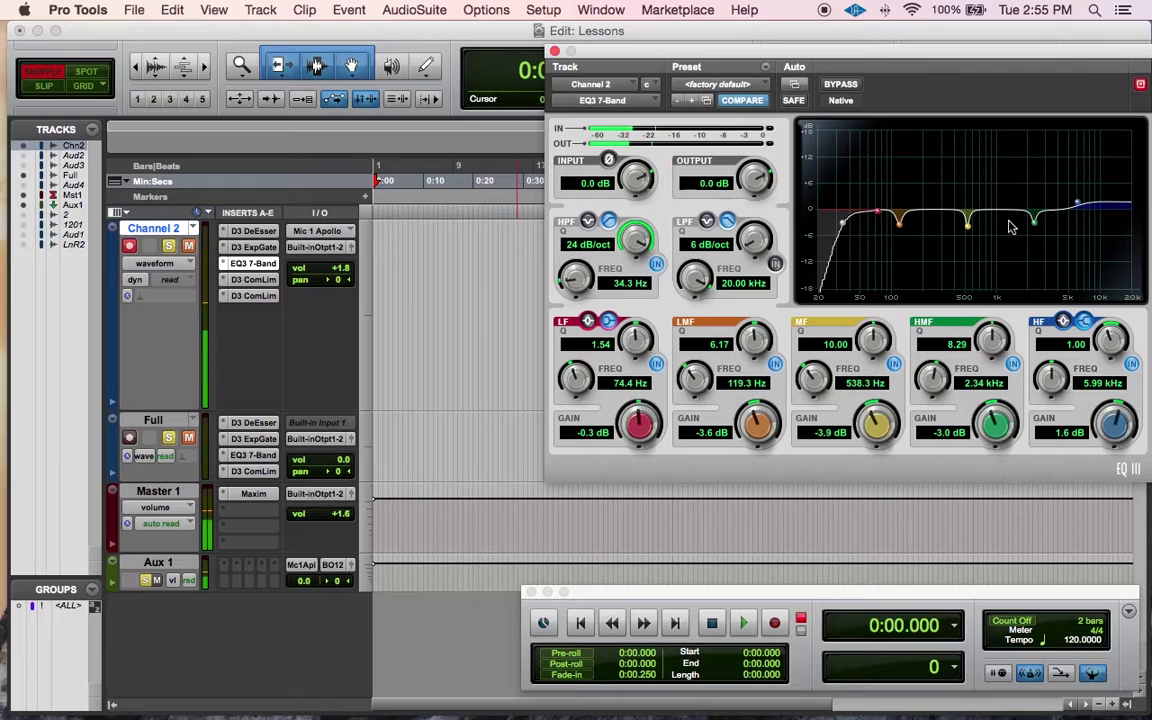
left_click(244, 280)
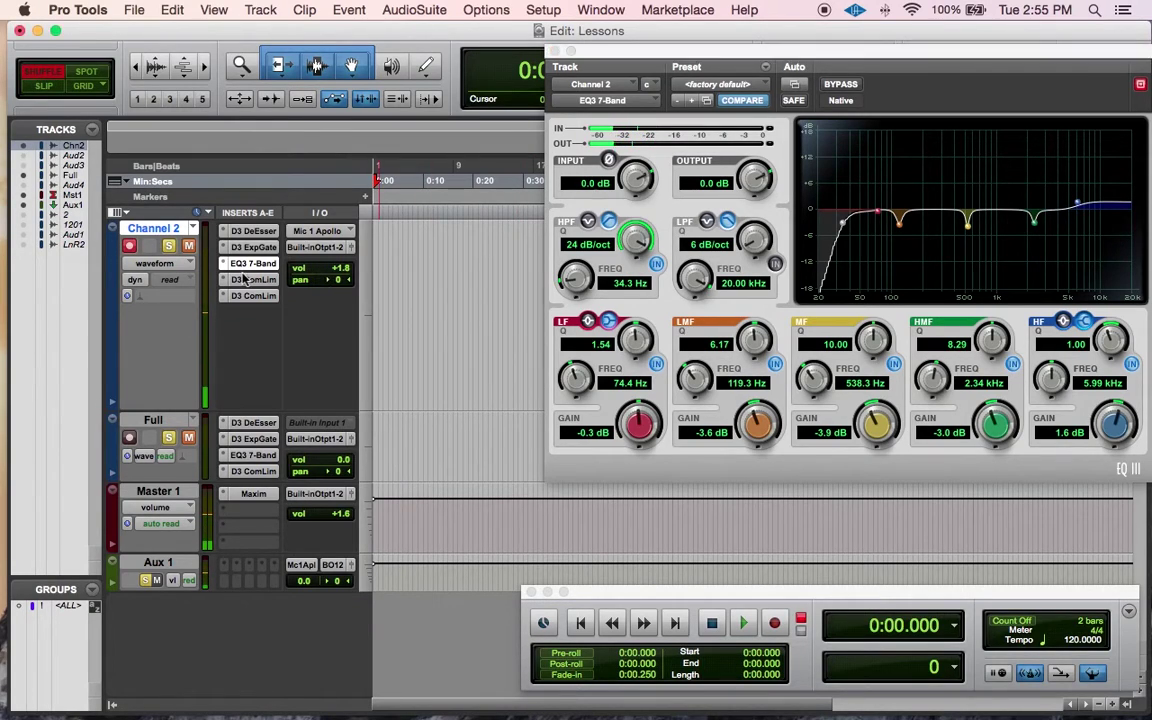
Open Channel 2's first Dyn3 Compressor/Limiter at 1.2:1 ratio and -21.9 dB threshold.
left_click(244, 280)
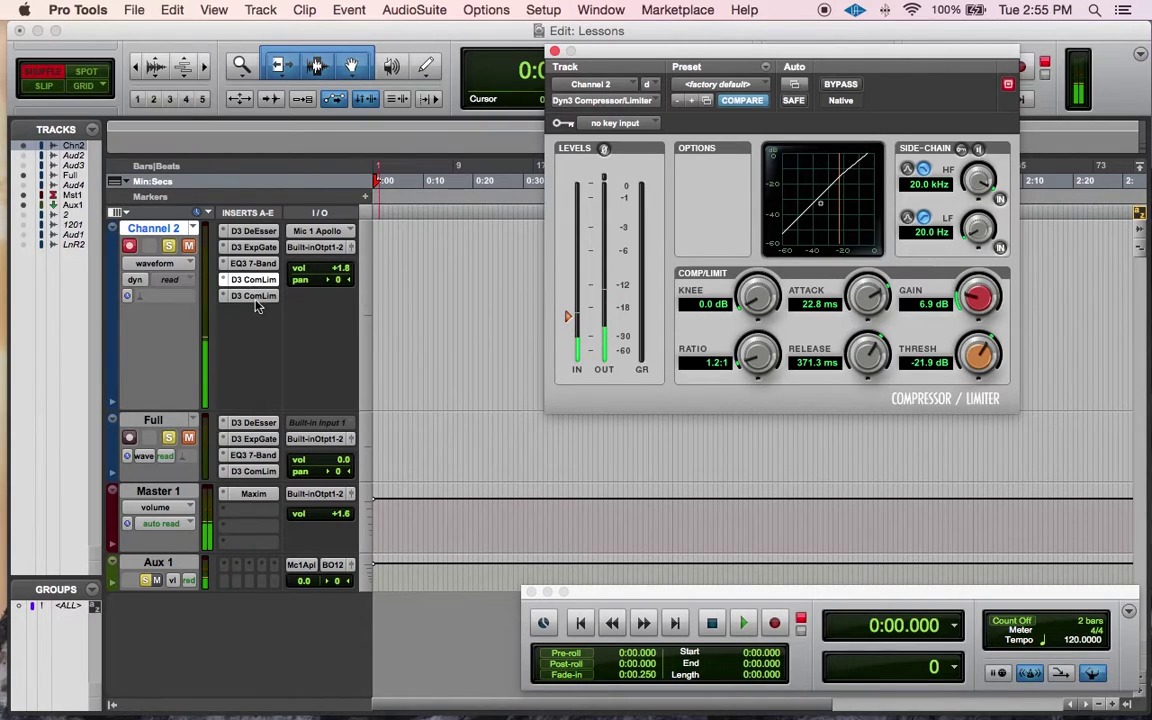
View Channel 2's second compressor, then Master 1's Maxim at -6.5 dB threshold, -2.0 dB ceiling.
left_click(257, 298)
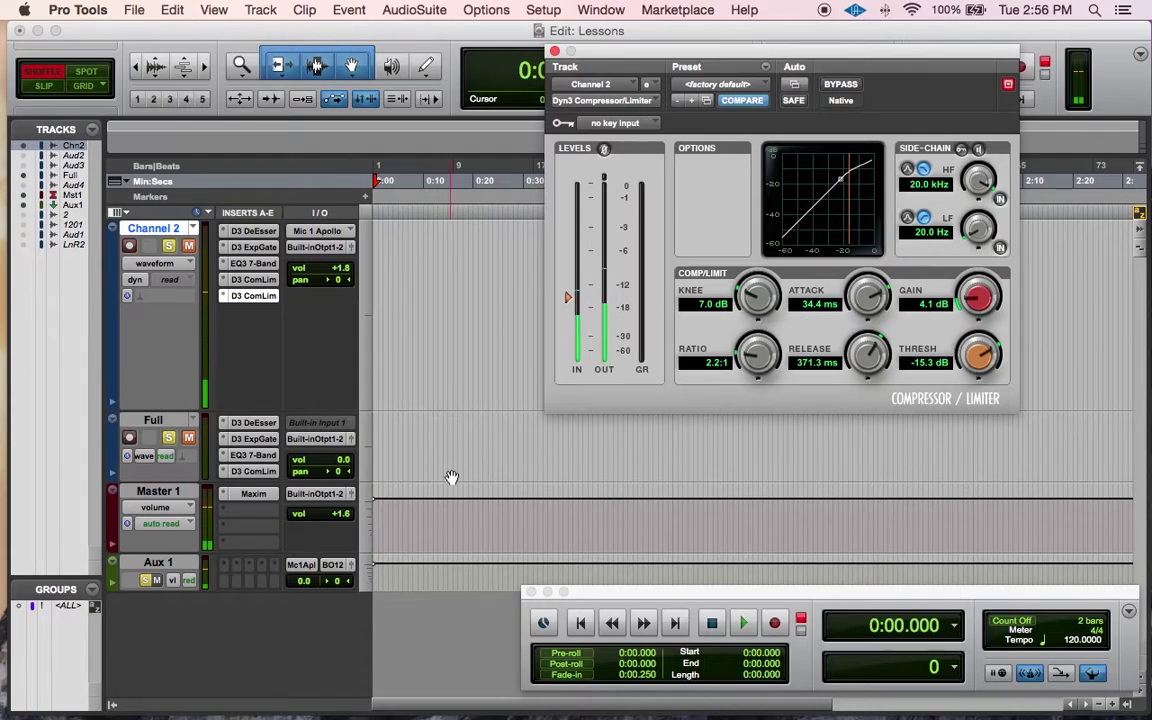
left_click(248, 494)
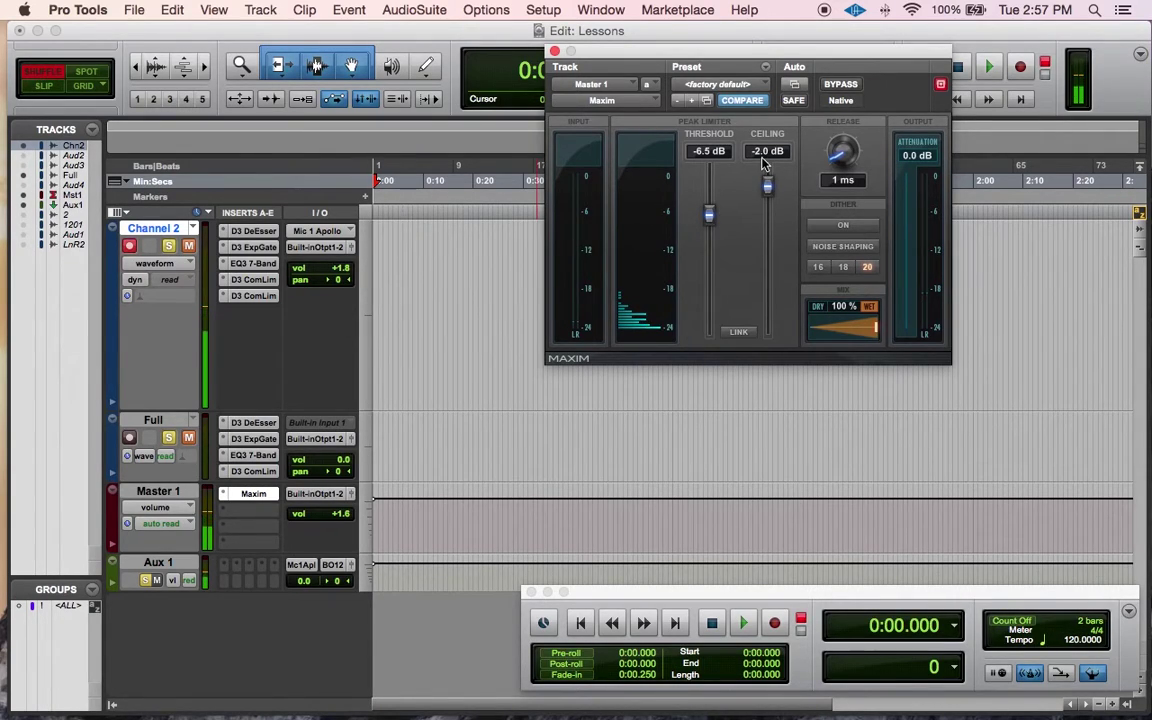
mouse_move(763, 163)
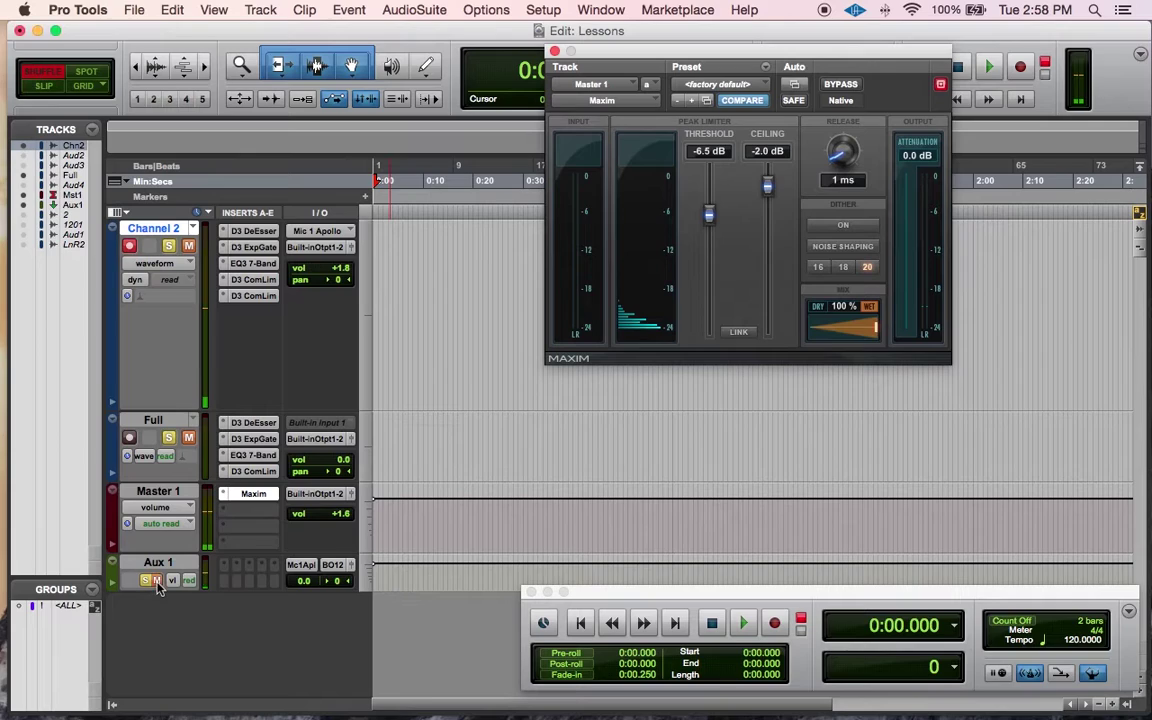
Arm and unmute Channel 2, then record the roughly 34-second test clip Channel 2_694.
left_click(145, 531)
left_click(129, 246)
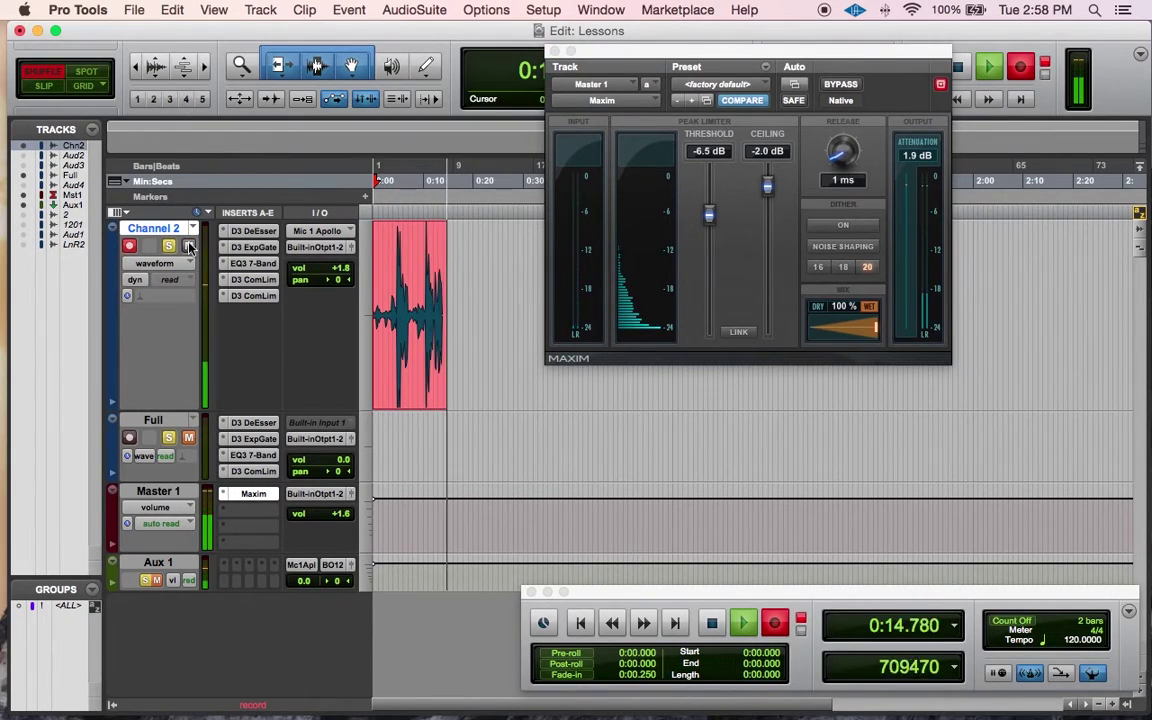
left_click(189, 246)
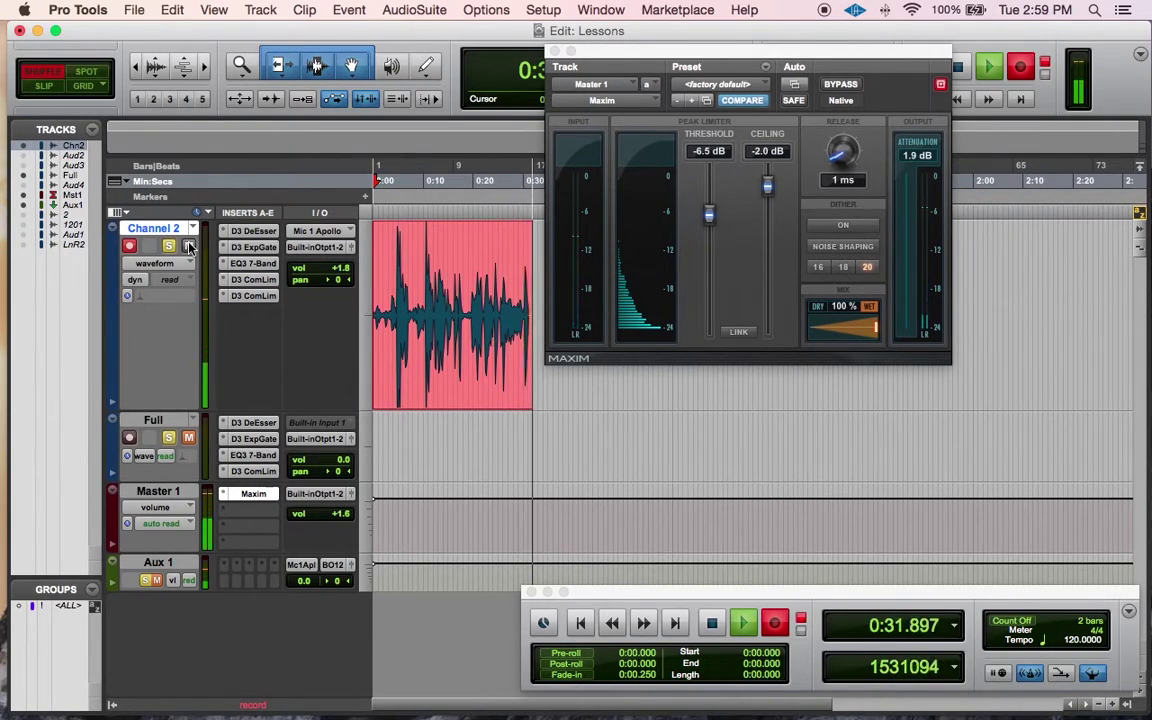
left_click(714, 623)
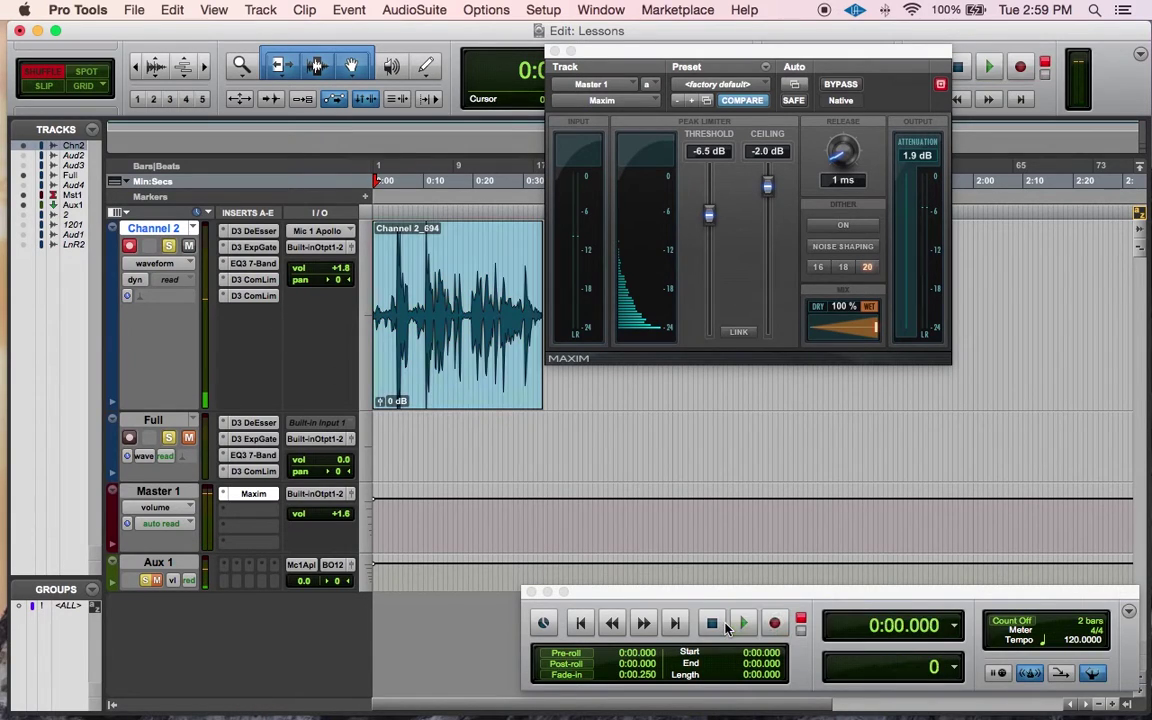
Take Channel 2 out of record-ready so the Channel 2_694 clip can be played.
left_click(129, 246)
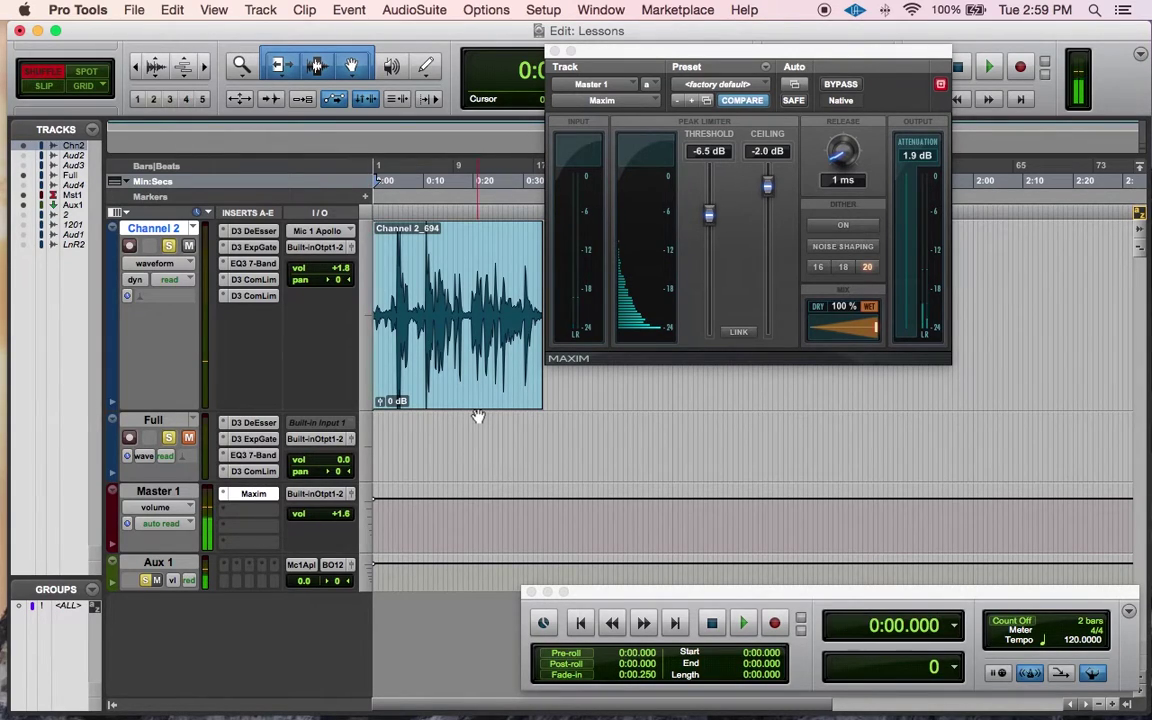
Switch to Loop playback and loop the 0:19.260–0:29.340 range of Channel 2_694.
right_click(743, 623)
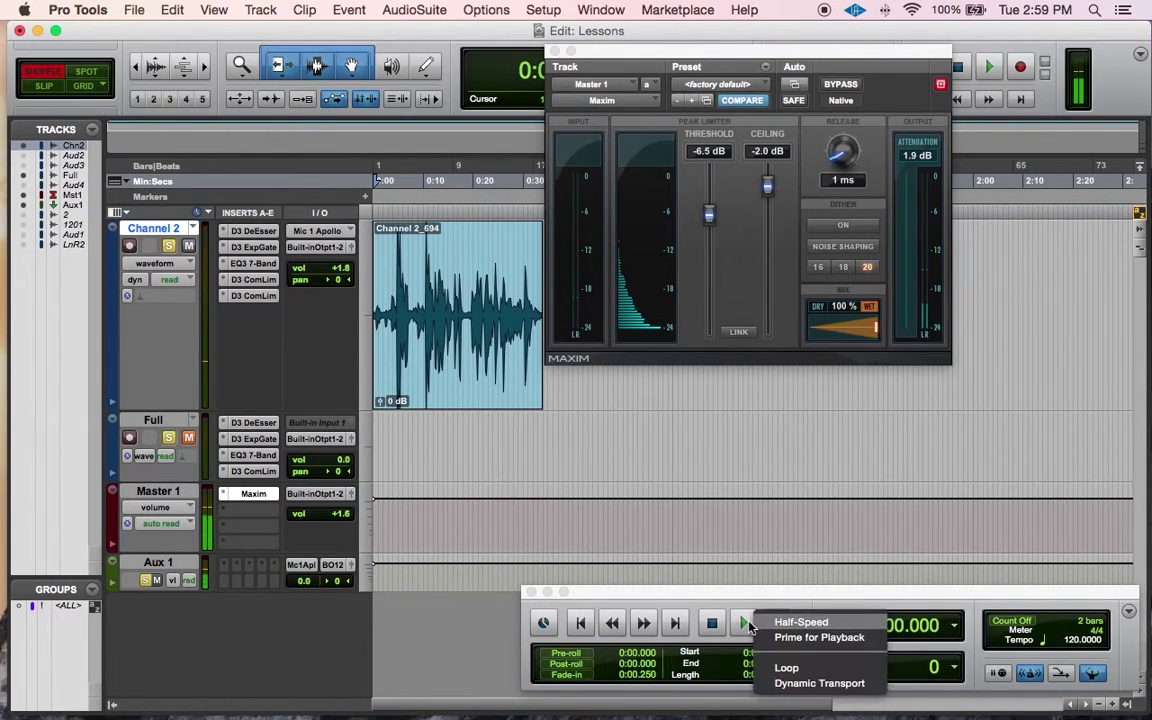
left_click(790, 666)
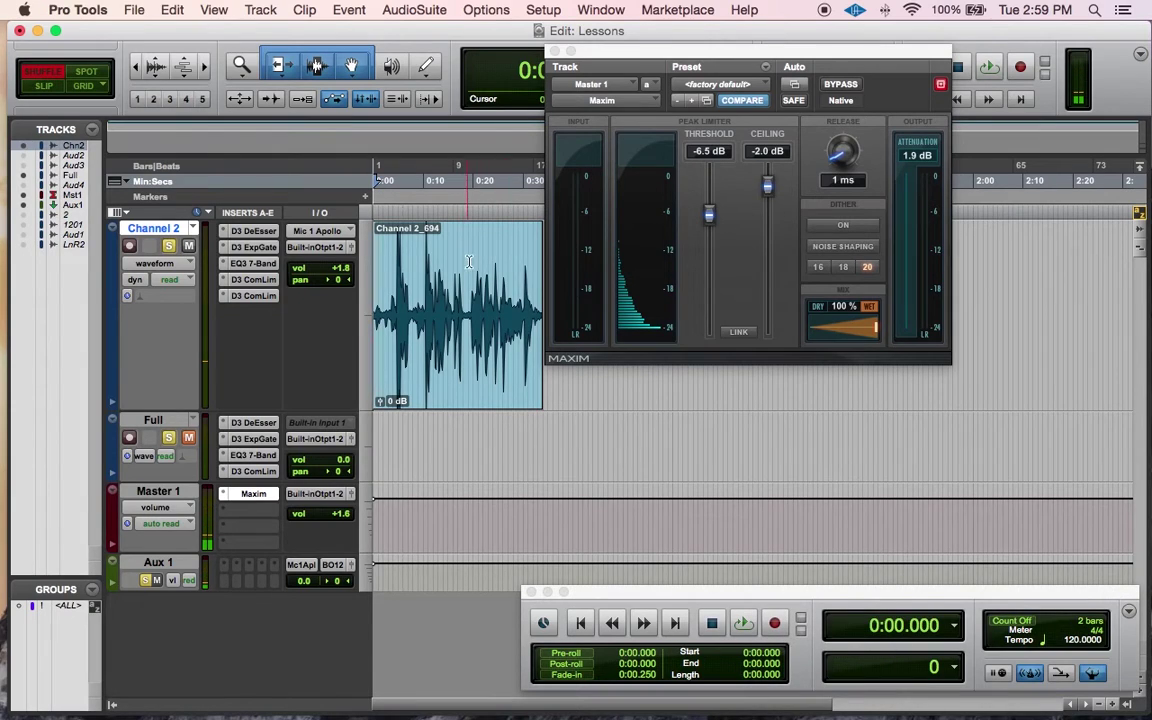
left_click_drag(470, 270, 531, 265)
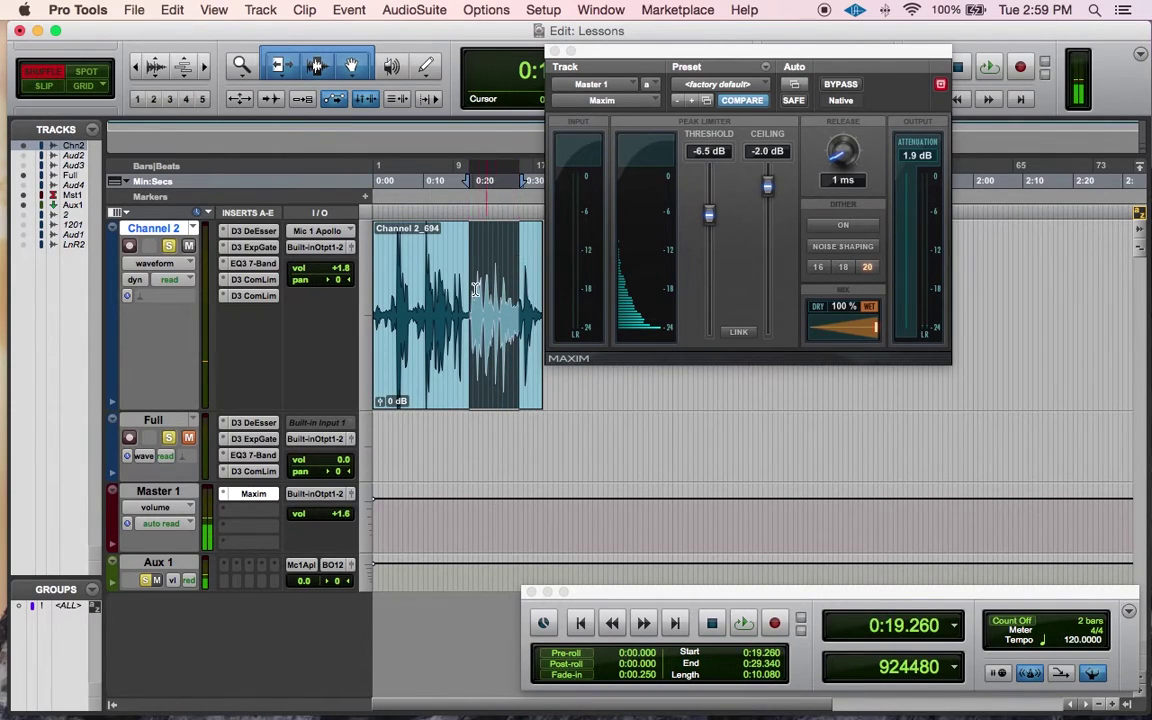
key("space")
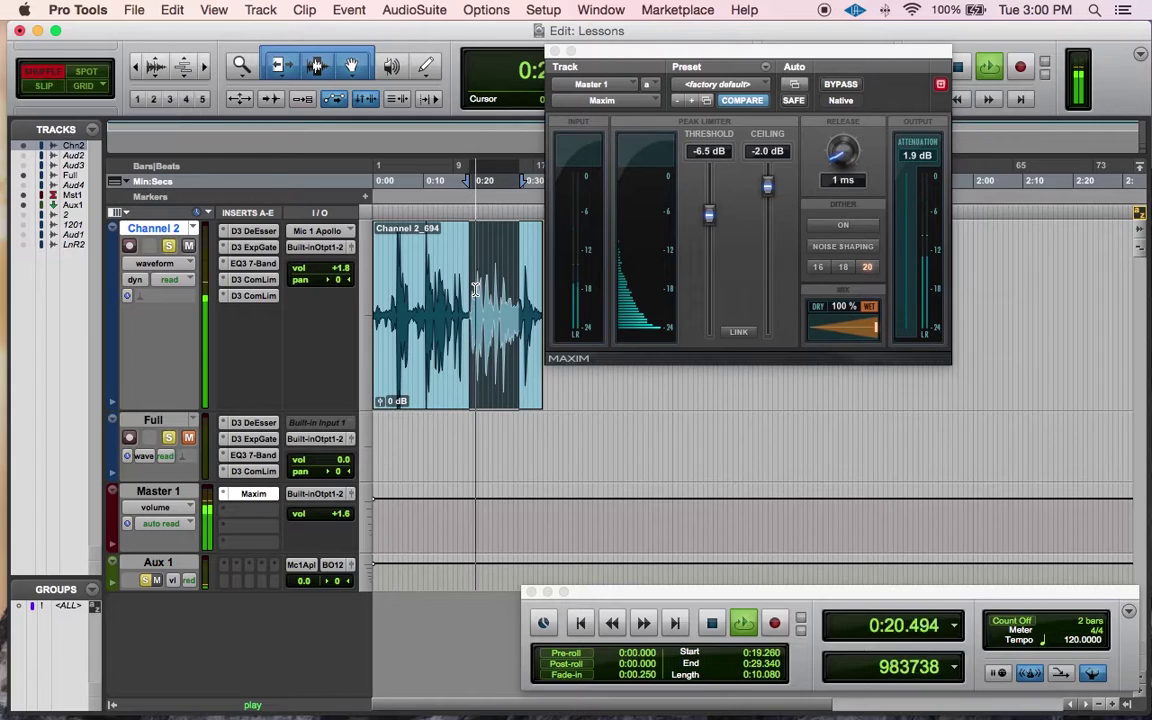
key("space")
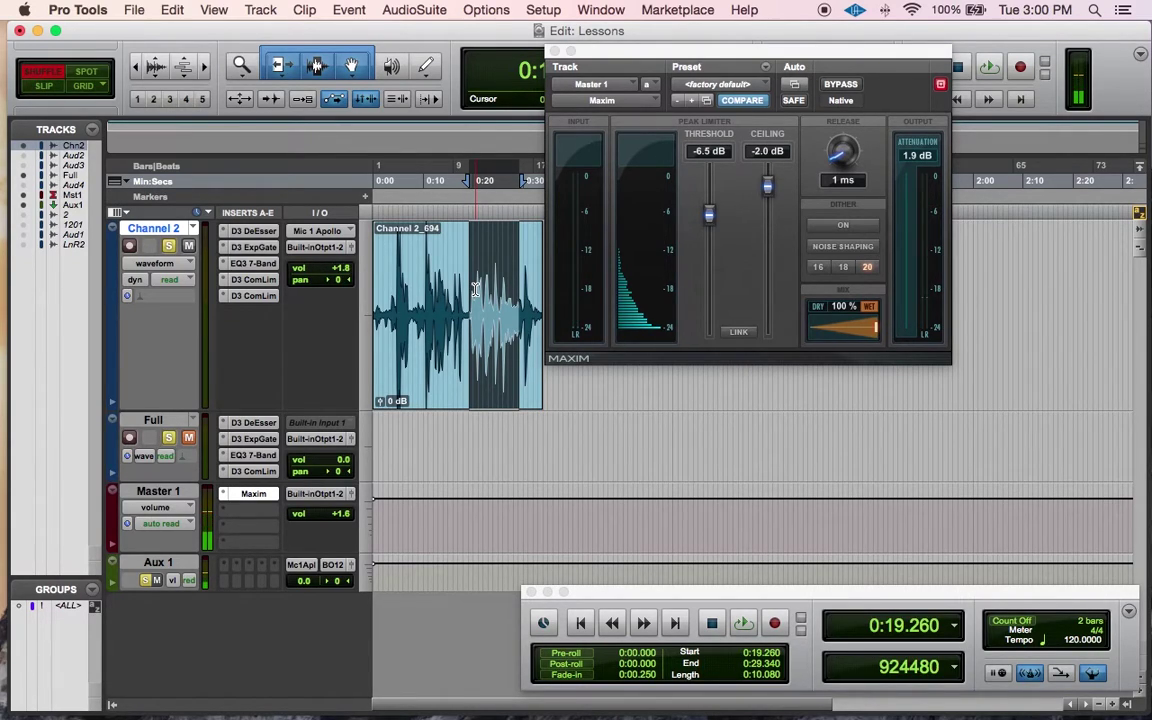
key("space")
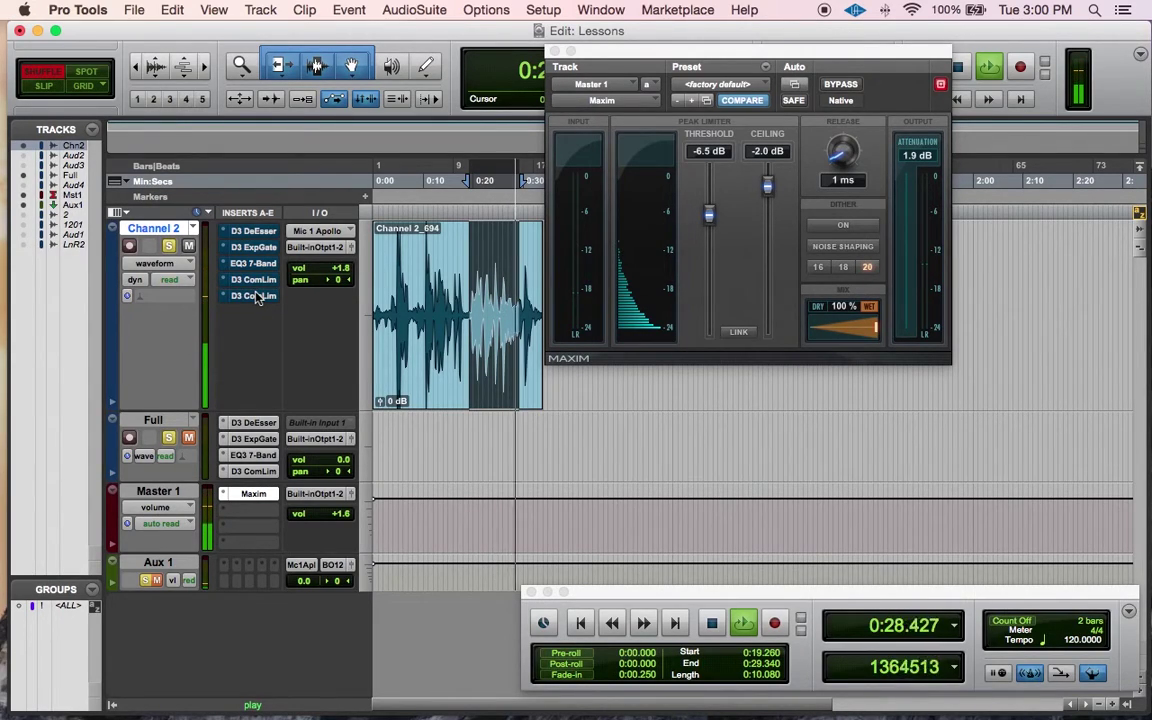
View Channel 2's De-Esser, then Expander/Gate, ending on the EQ3 7-Band window.
left_click(252, 231)
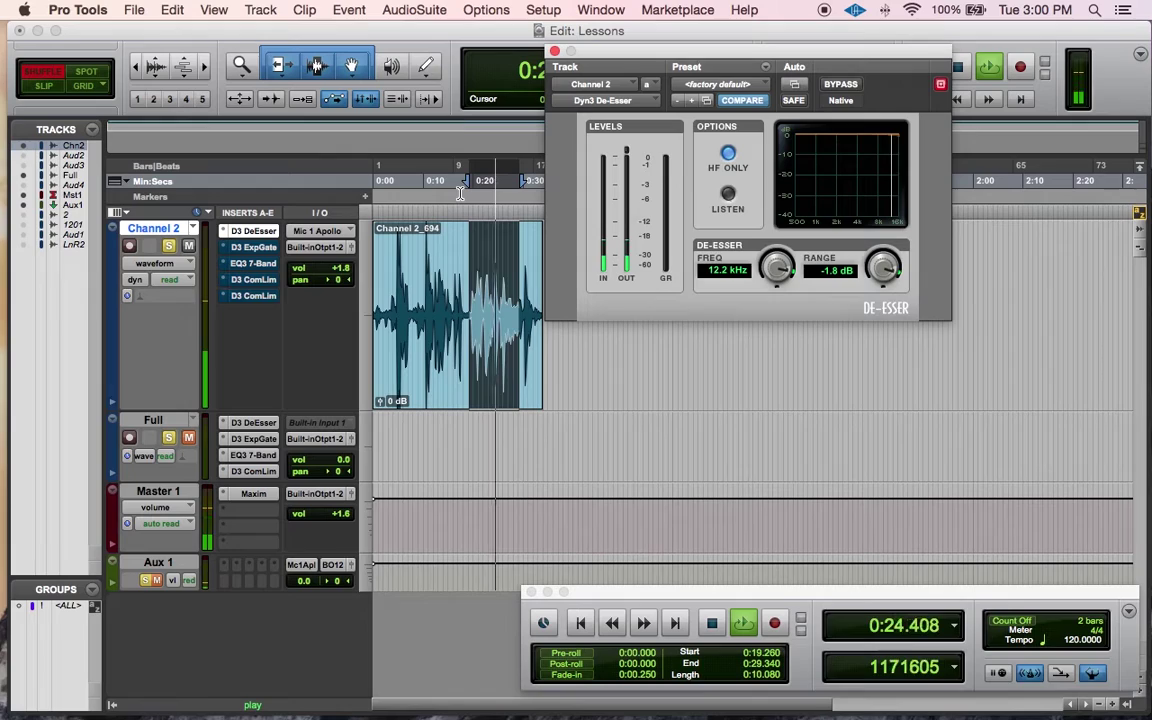
left_click(253, 247)
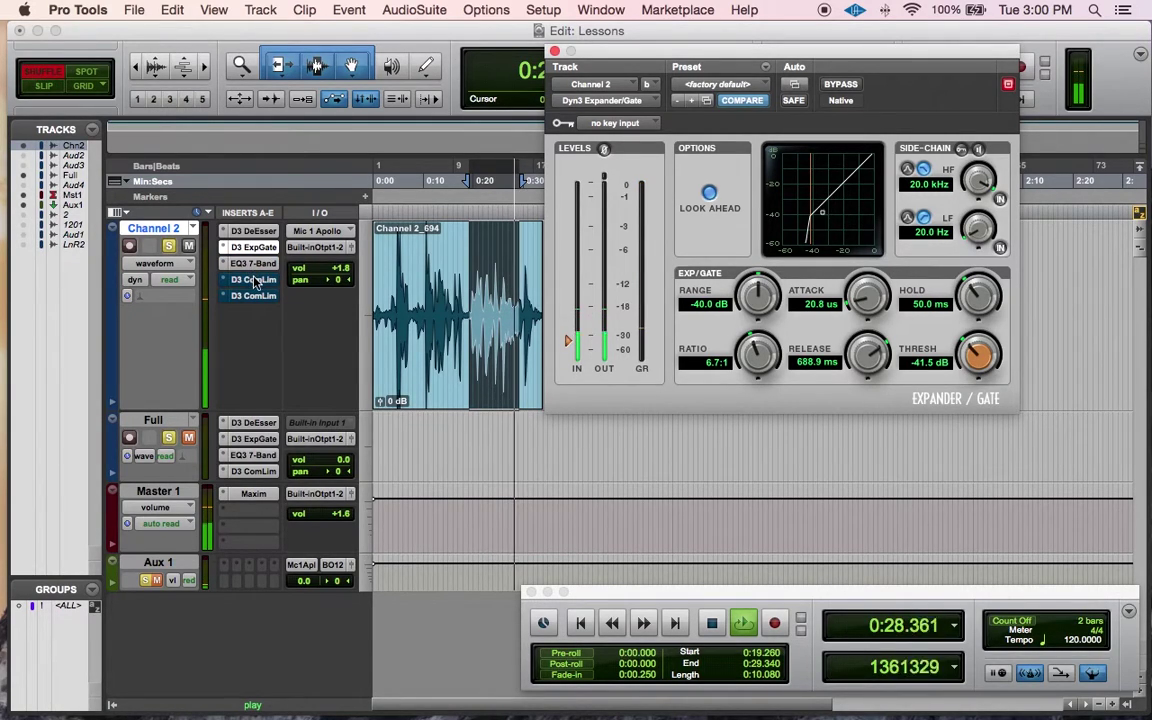
left_click(250, 263)
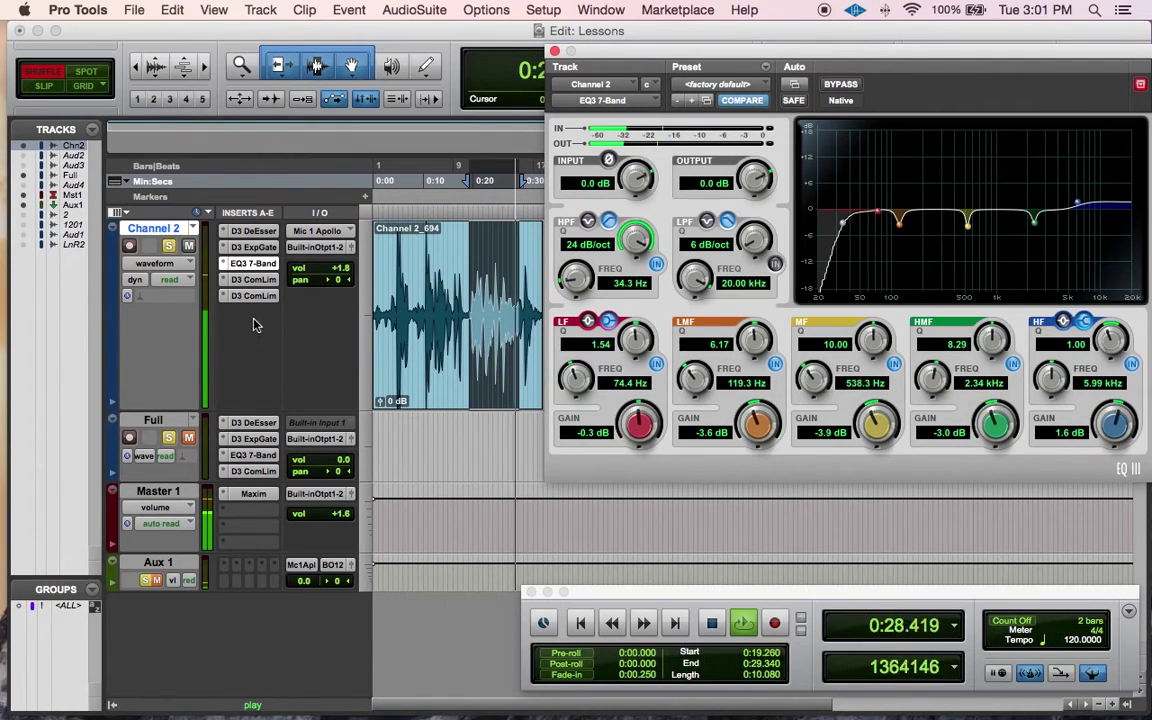
Bypass and re-enable the EQ3 7-Band on Channel 2 to compare, then stop playback.
left_click(252, 265, "super")
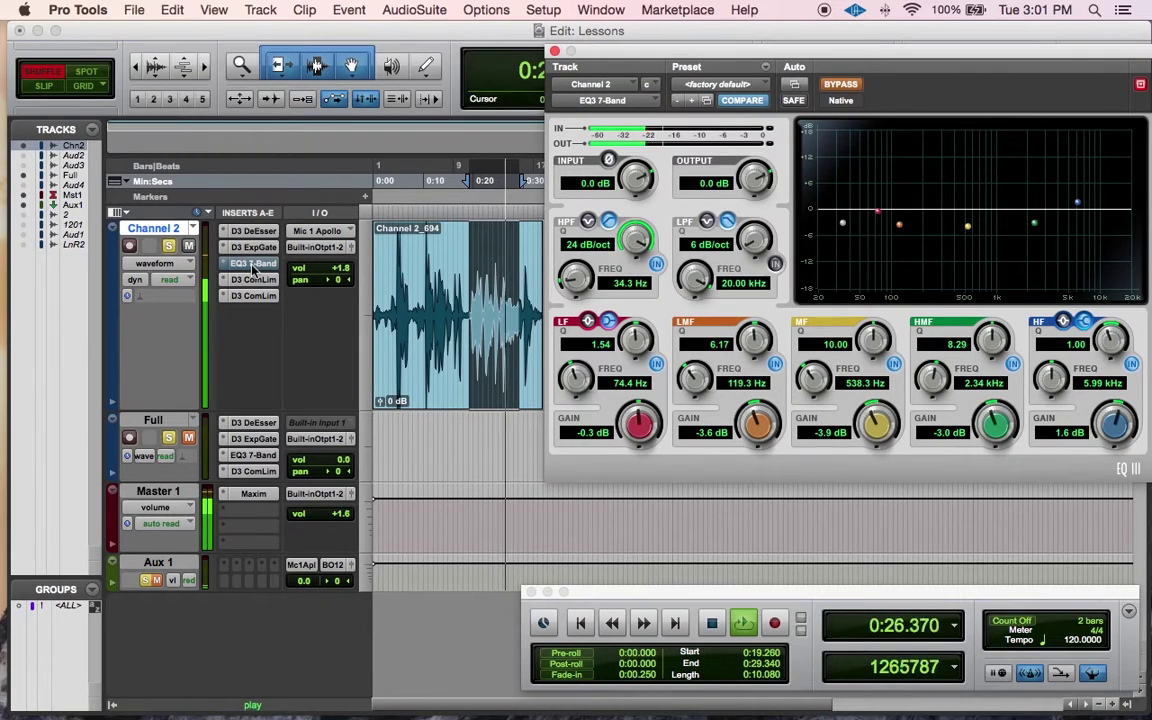
left_click(253, 265, "super")
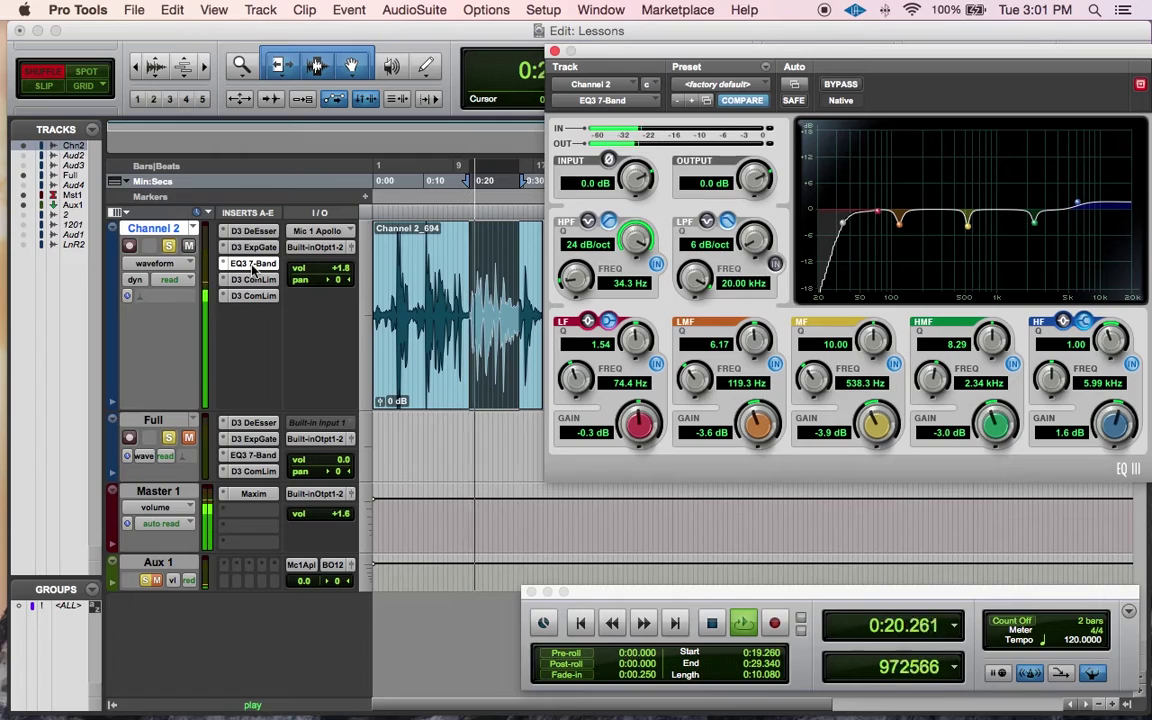
key("space")
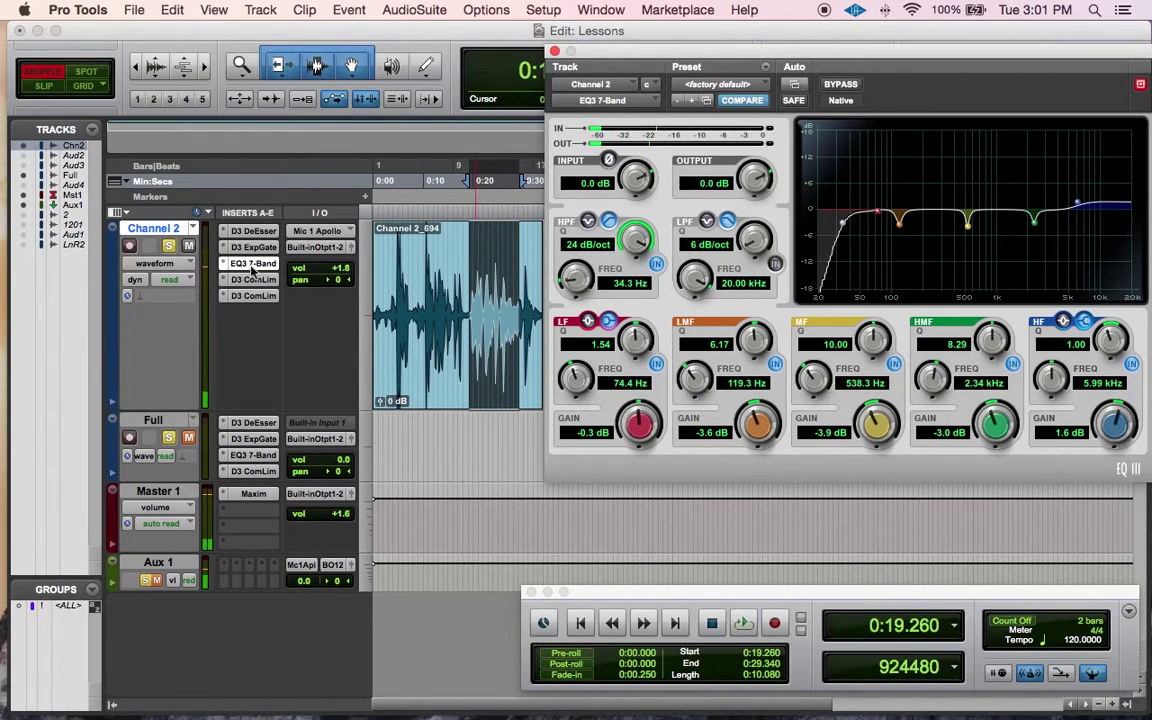
left_click(240, 292)
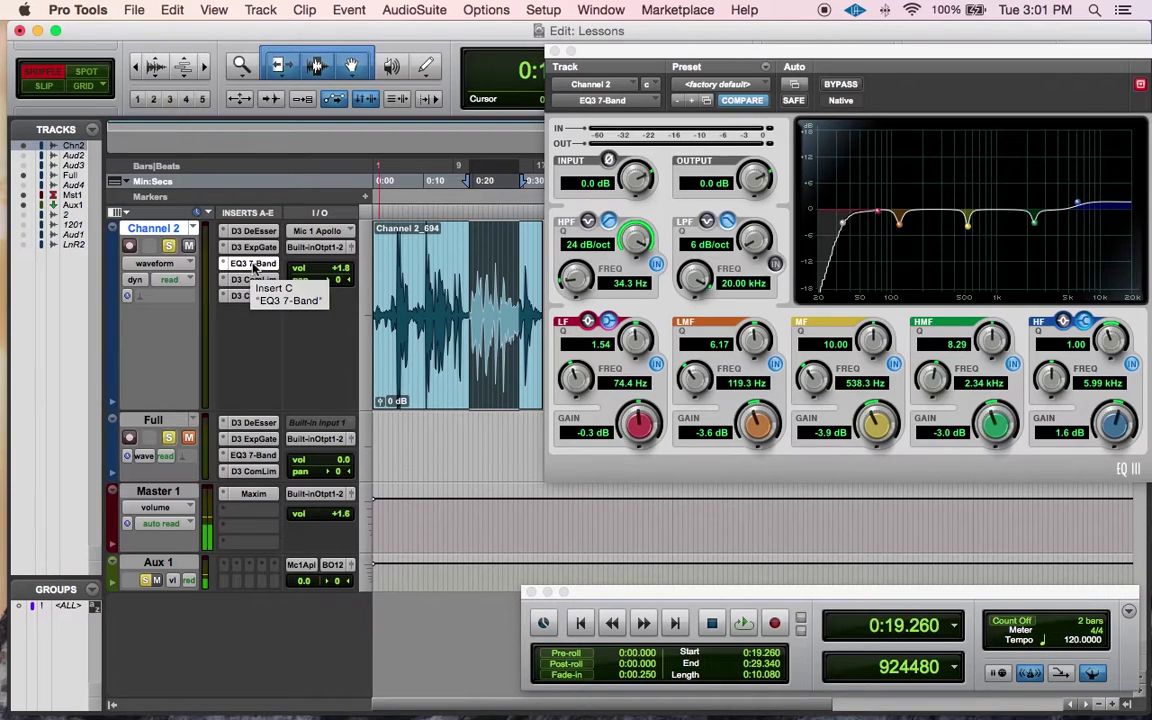
key("space")
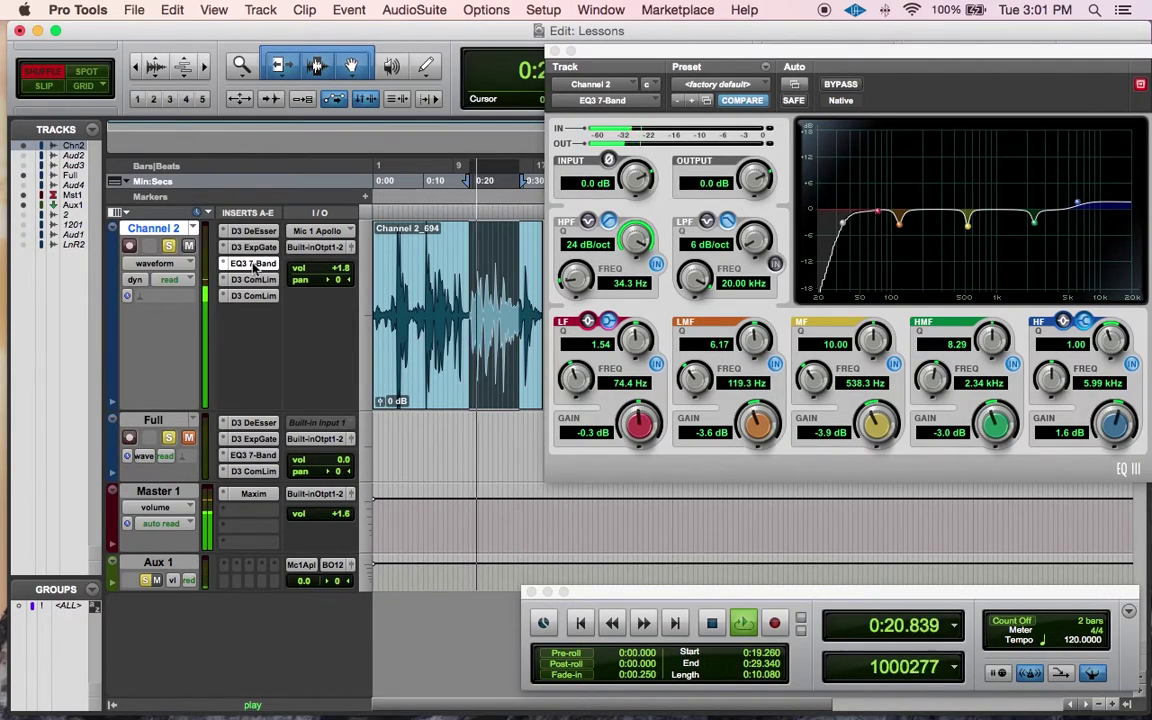
left_click(254, 265, "super")
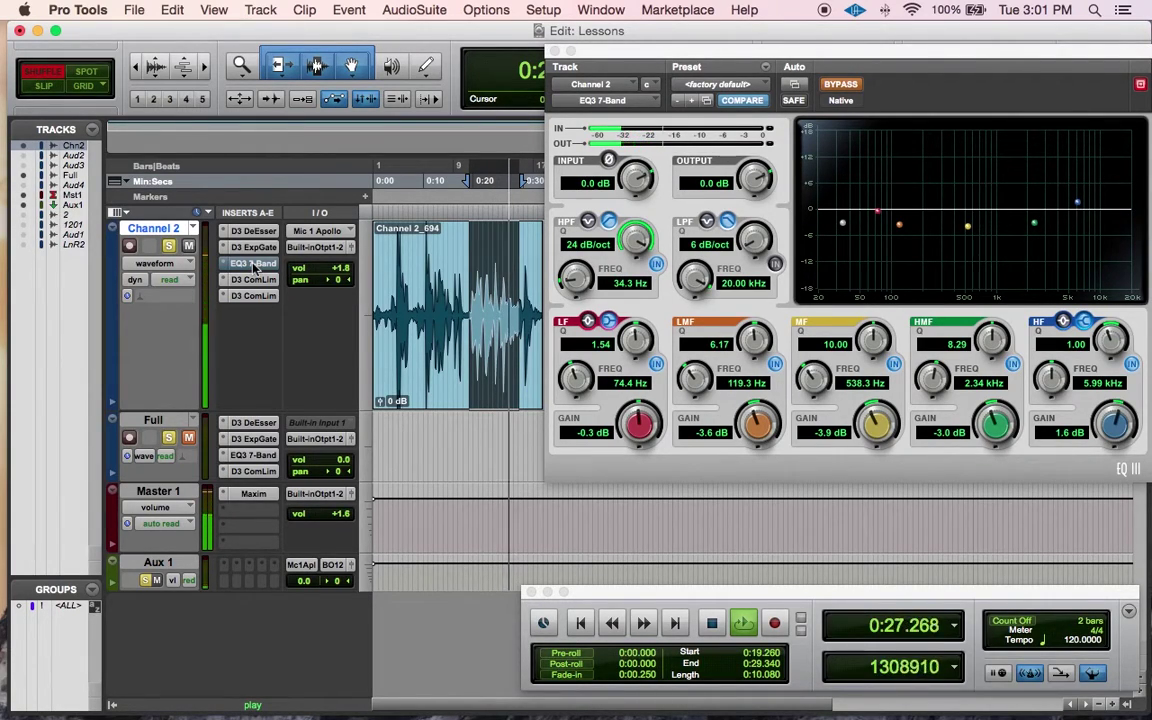
left_click(254, 265, "super")
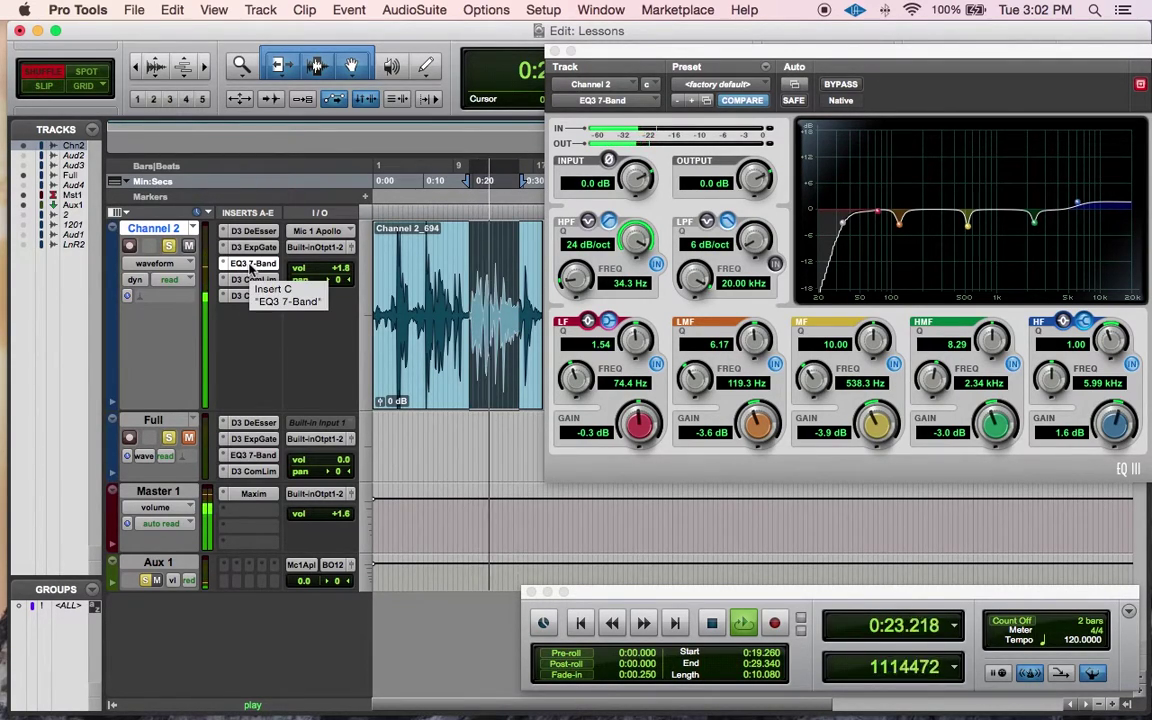
left_click(252, 265, "super")
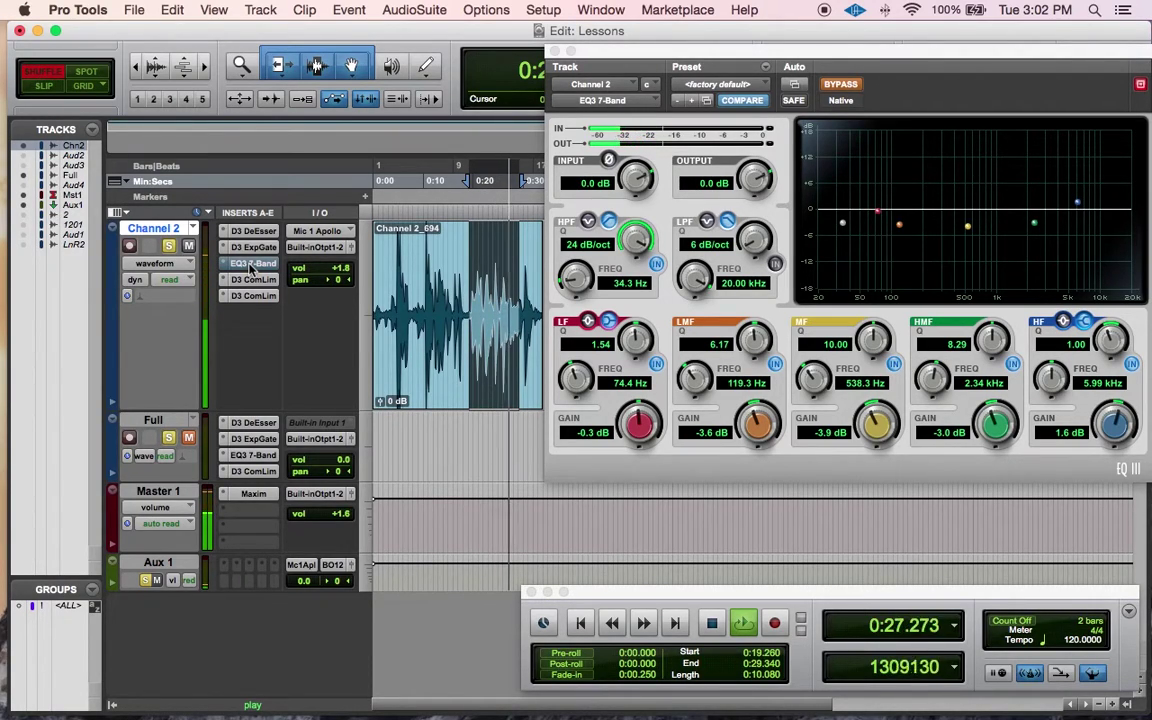
left_click(252, 265, "super")
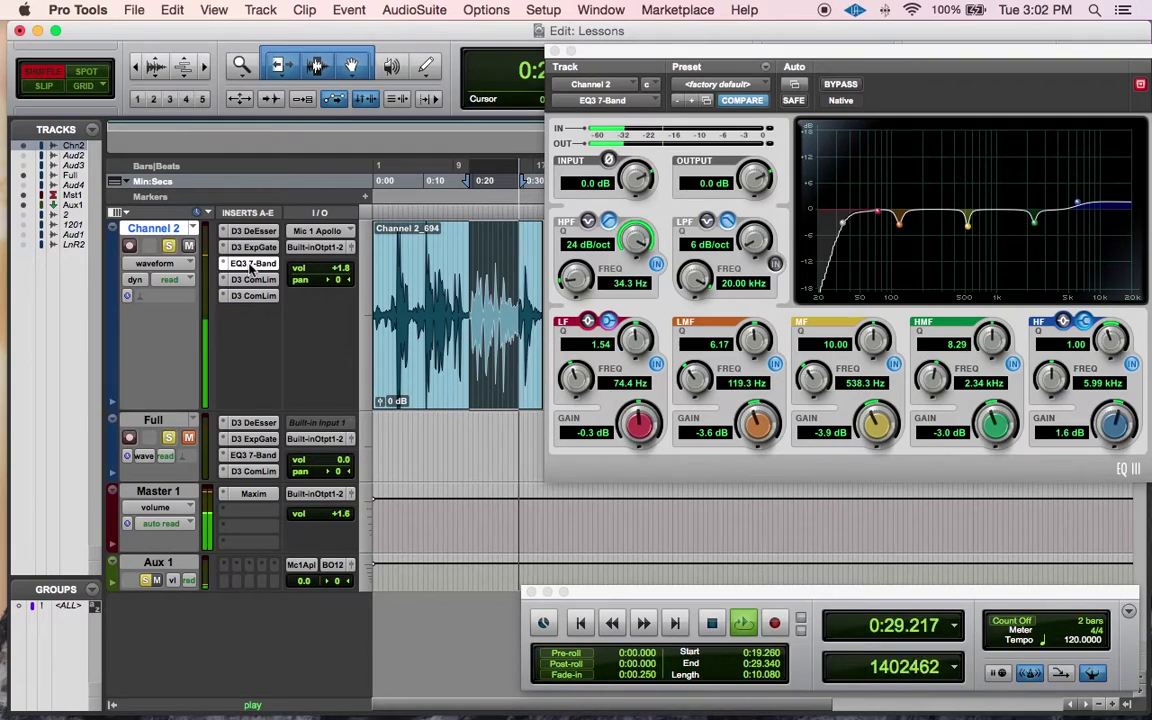
key("space")
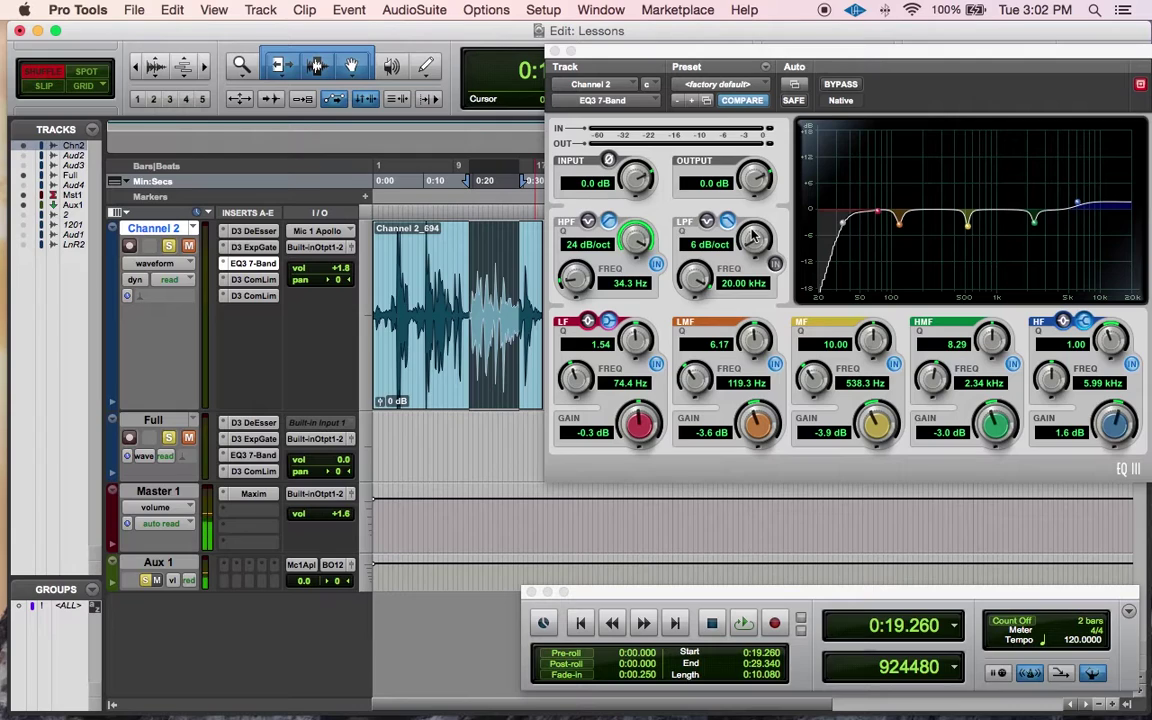
Close the EQ3 7-Band plugin window, returning to the Edit window with Channel 2's clip.
left_click(552, 50)
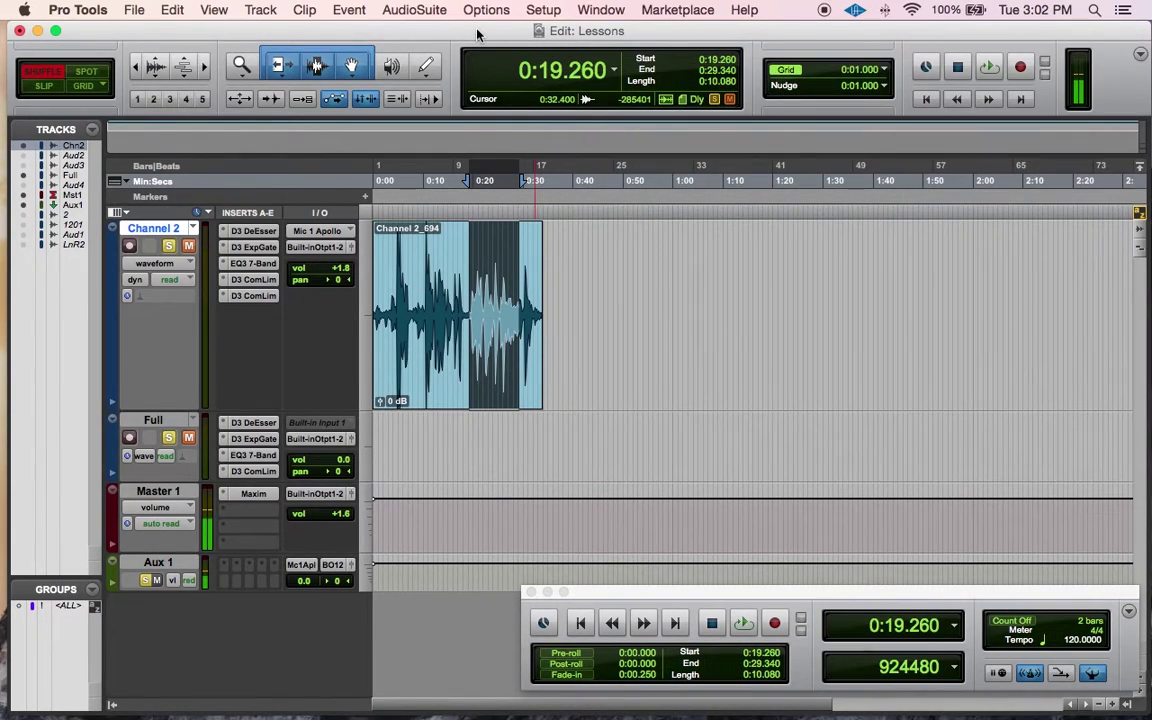